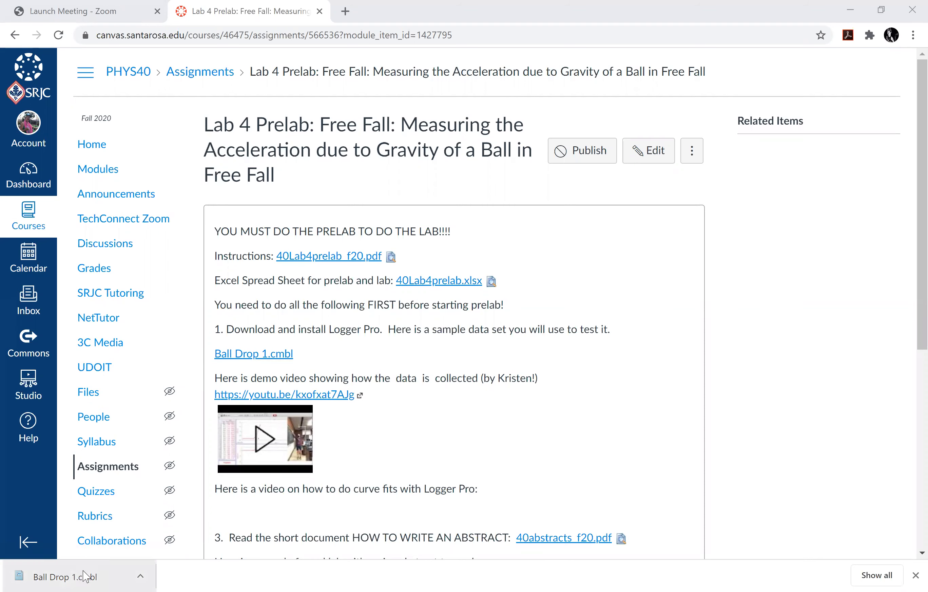
Launch Logger Pro with the downloaded Ball Drop 1.cmbl, and open Ball Drop 1 from the Ball Drop - 2 folder
click(76, 577)
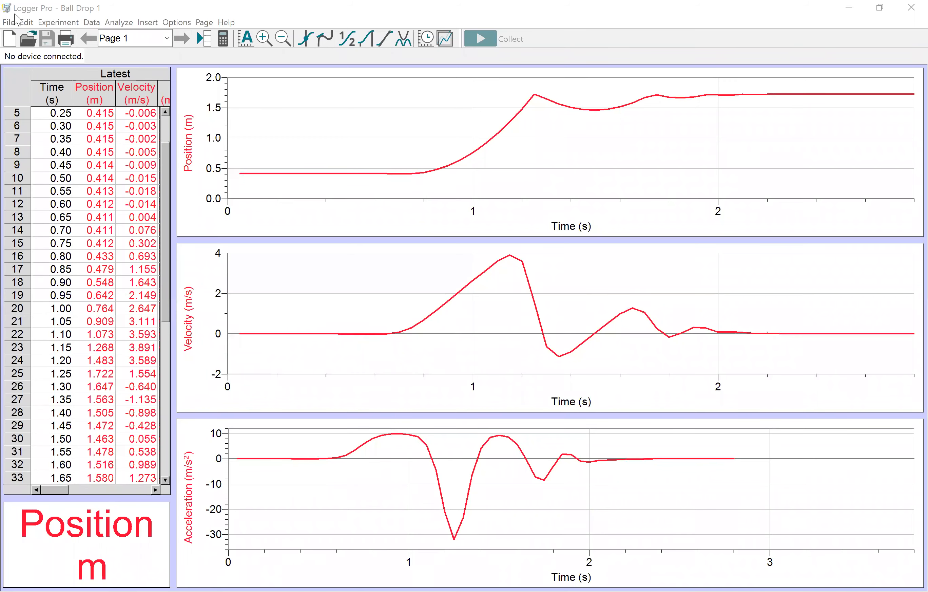
click(28, 39)
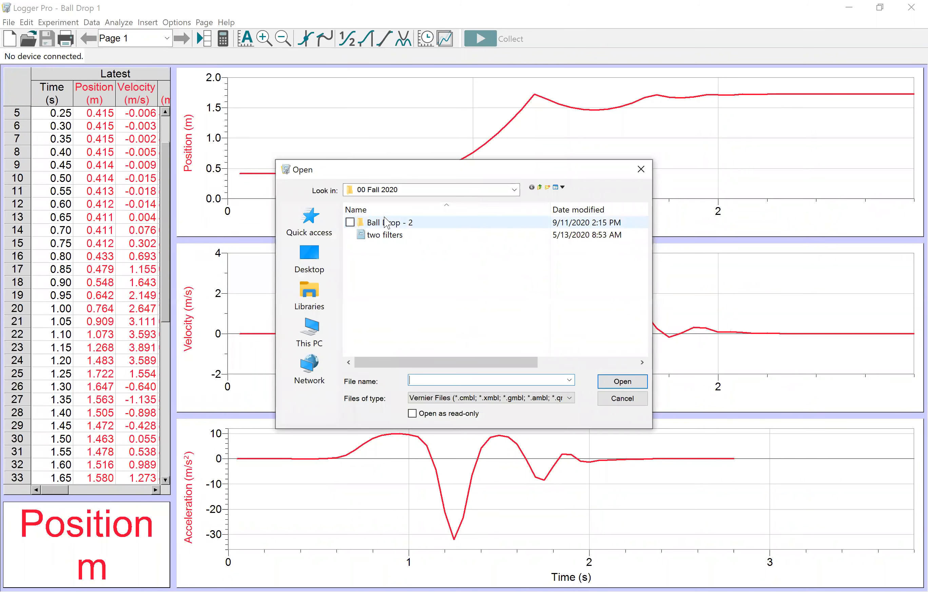
double_click(406, 225)
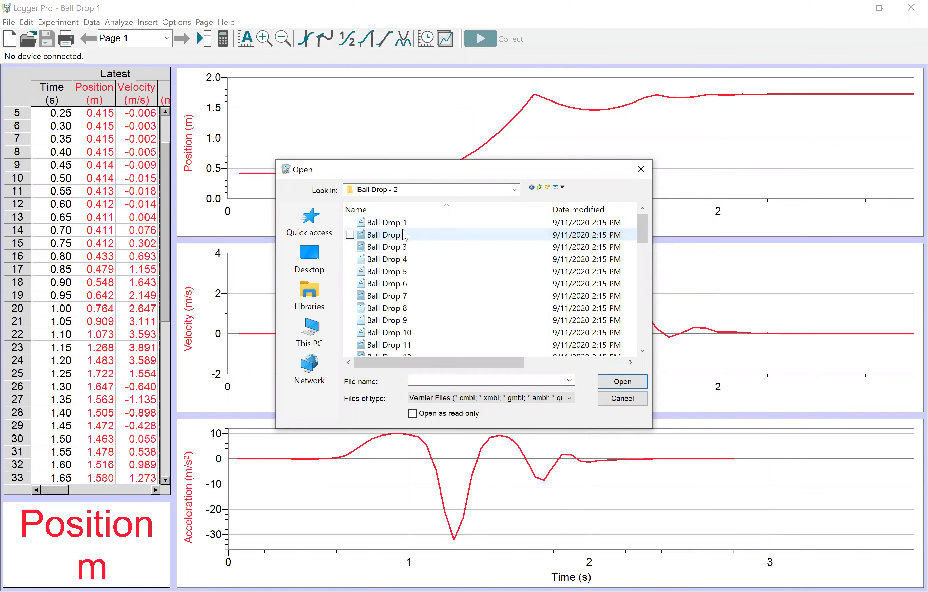
click(405, 223)
double_click(406, 225)
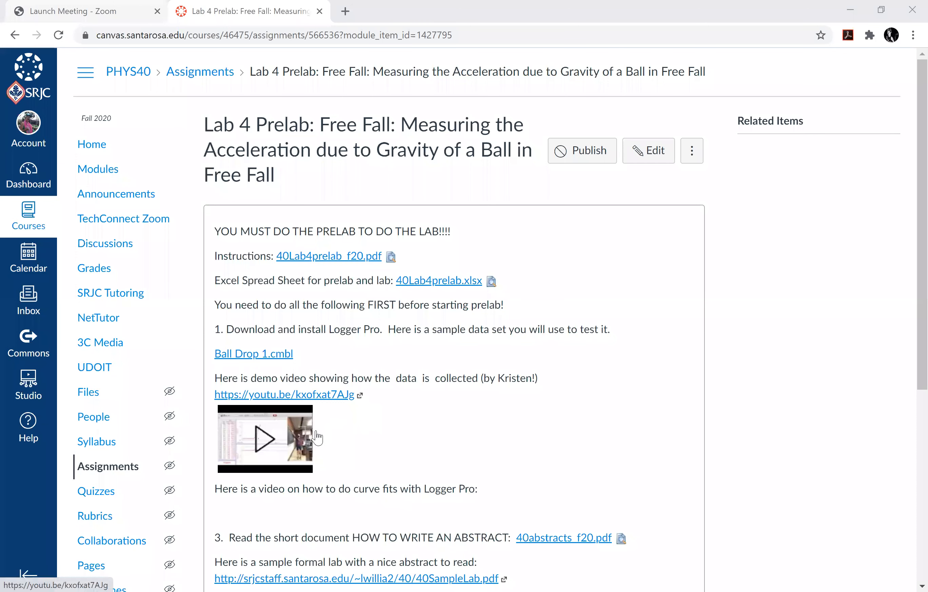
On the Canvas prelab page, expand the Ball Drop Logger Pro demo video, watch it and replay it
click(263, 442)
scroll(620, 530, down, 1)
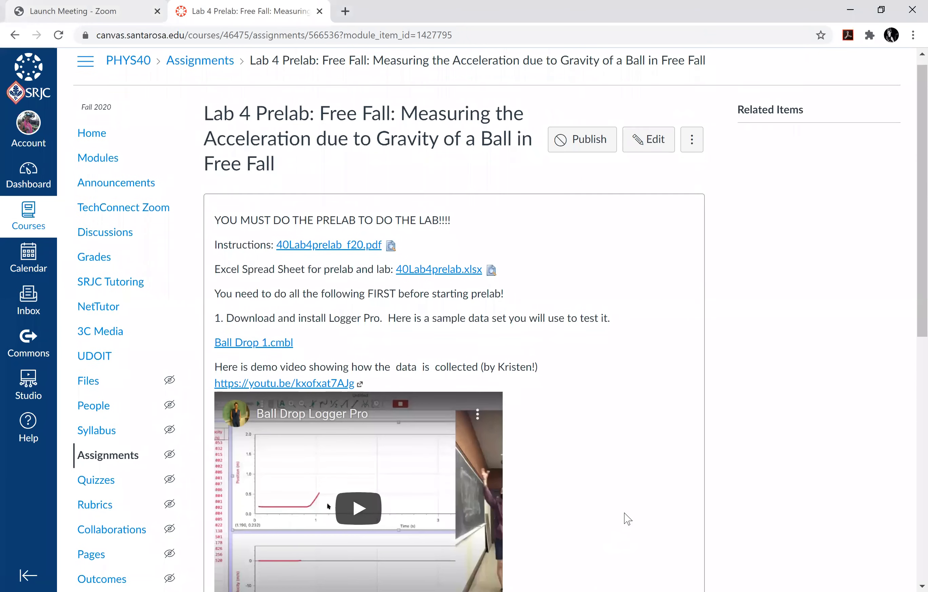
scroll(627, 519, down, 3)
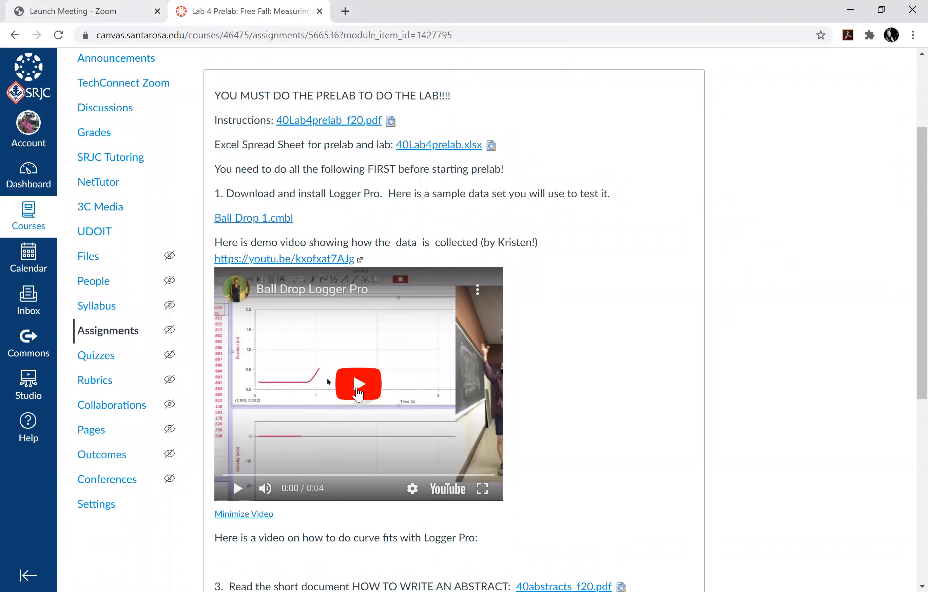
click(358, 394)
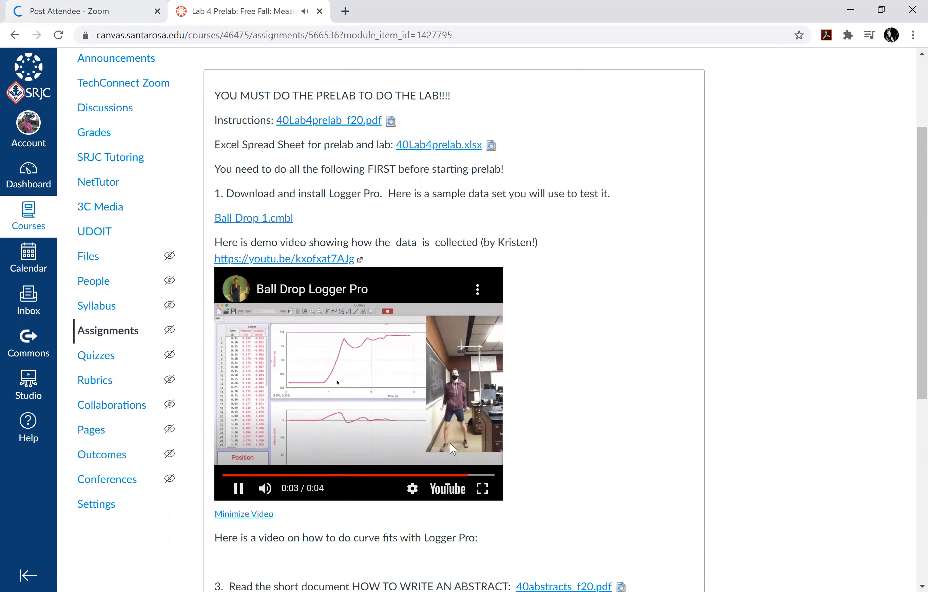
click(242, 490)
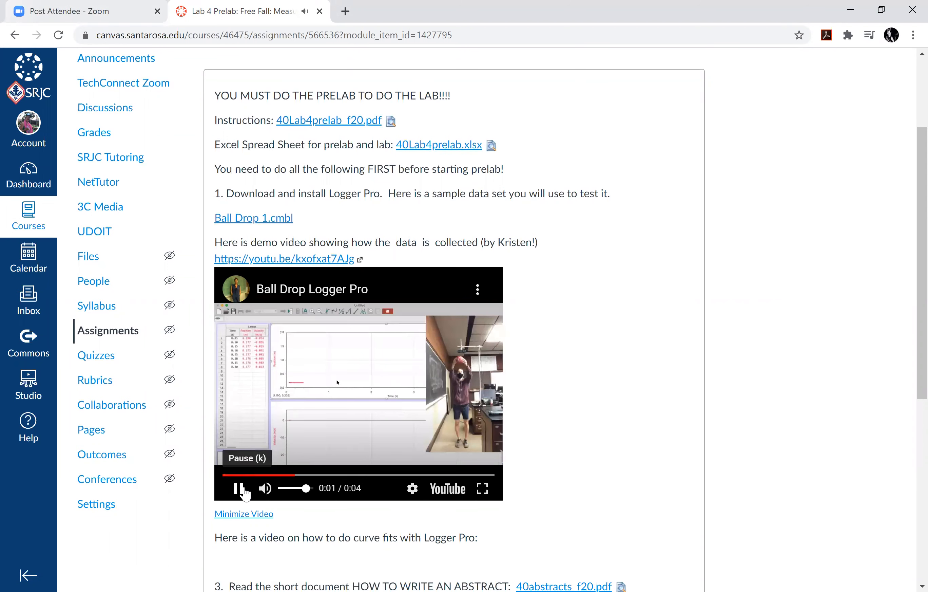
click(243, 492)
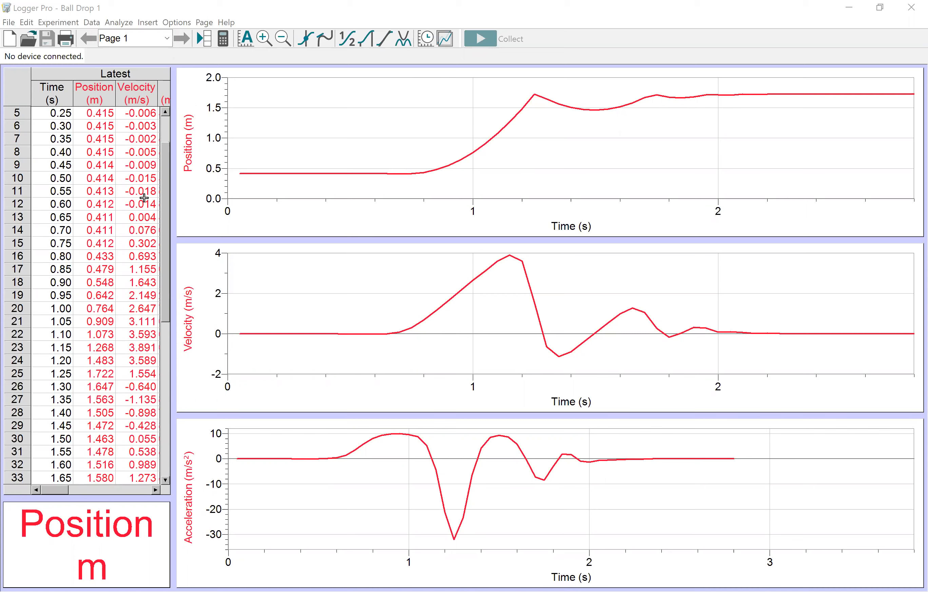
In Logger Pro, narrow the data table slightly so its edge sits farther from the graphs
click(165, 352)
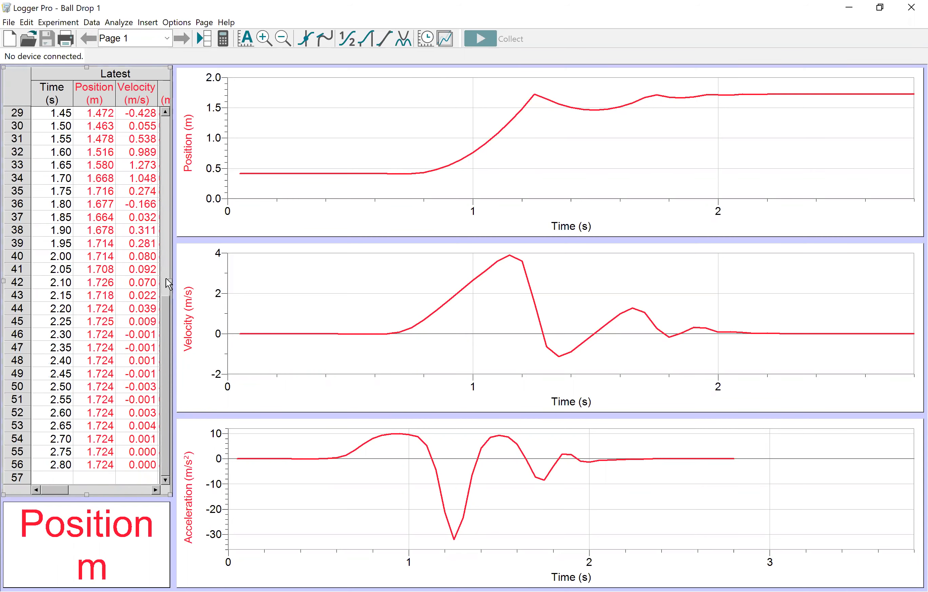
mouse_move(172, 280)
mouse_down()
mouse_move(359, 300)
mouse_move(150, 288)
mouse_move(161, 287)
mouse_up()
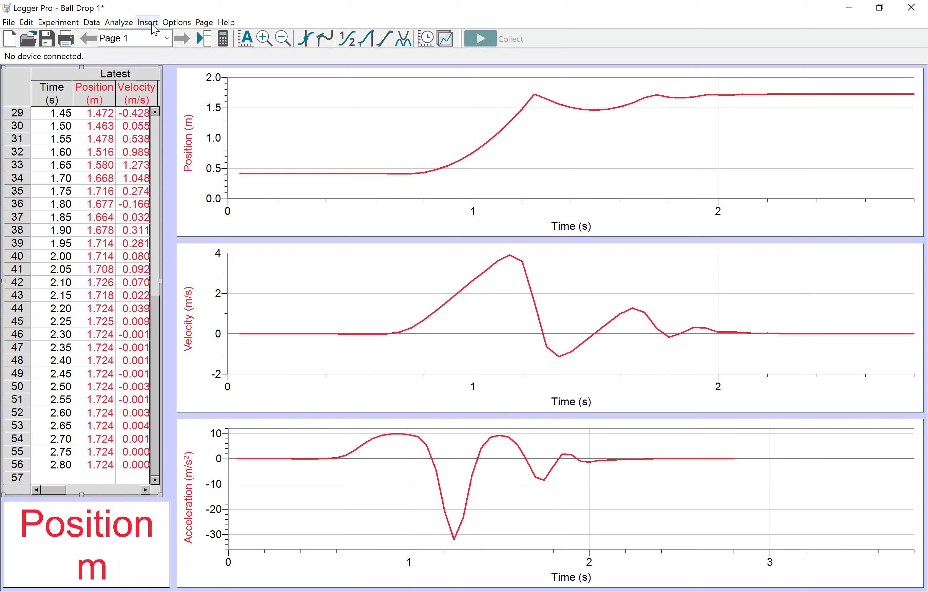
Replay the Latest data set at its original speed
click(119, 22)
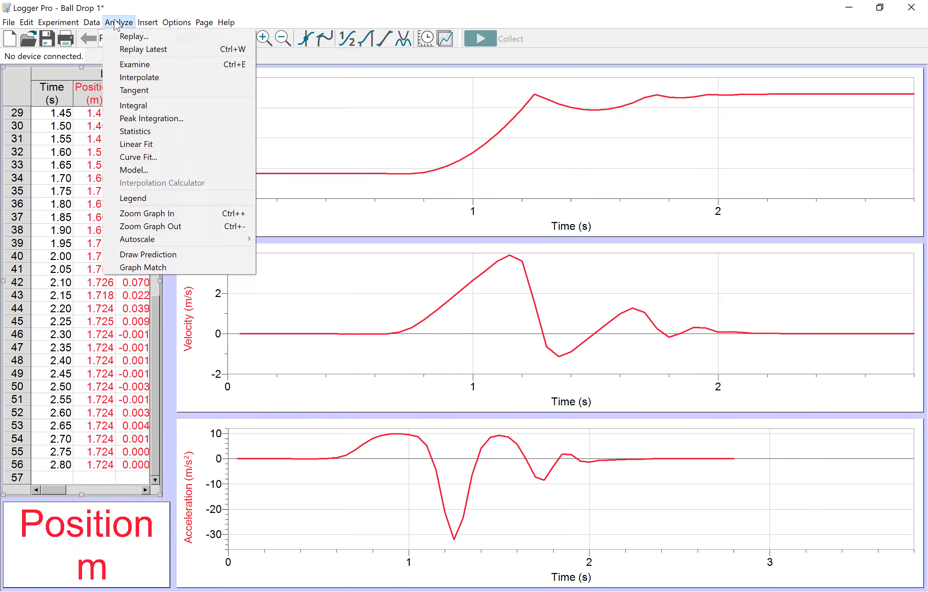
click(128, 36)
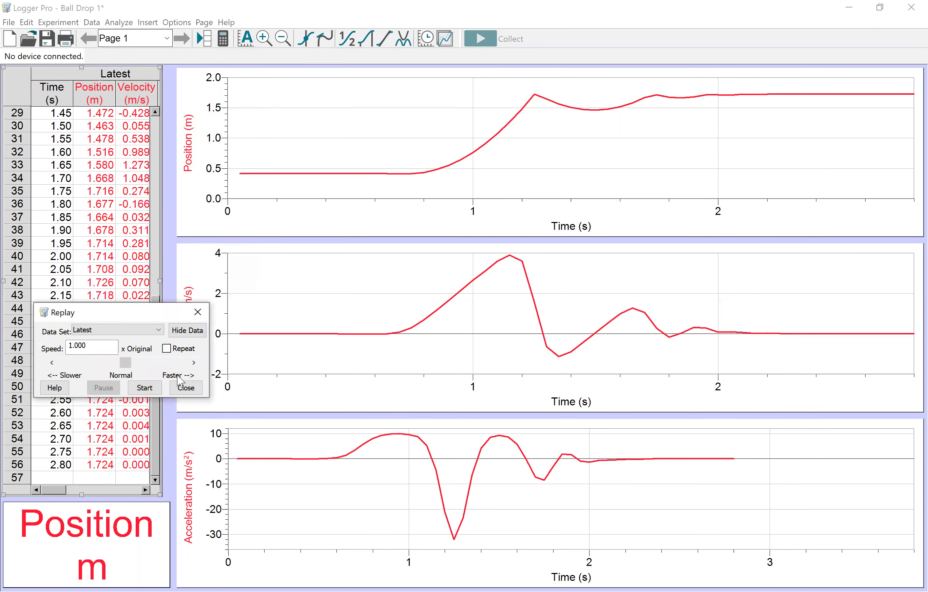
click(145, 389)
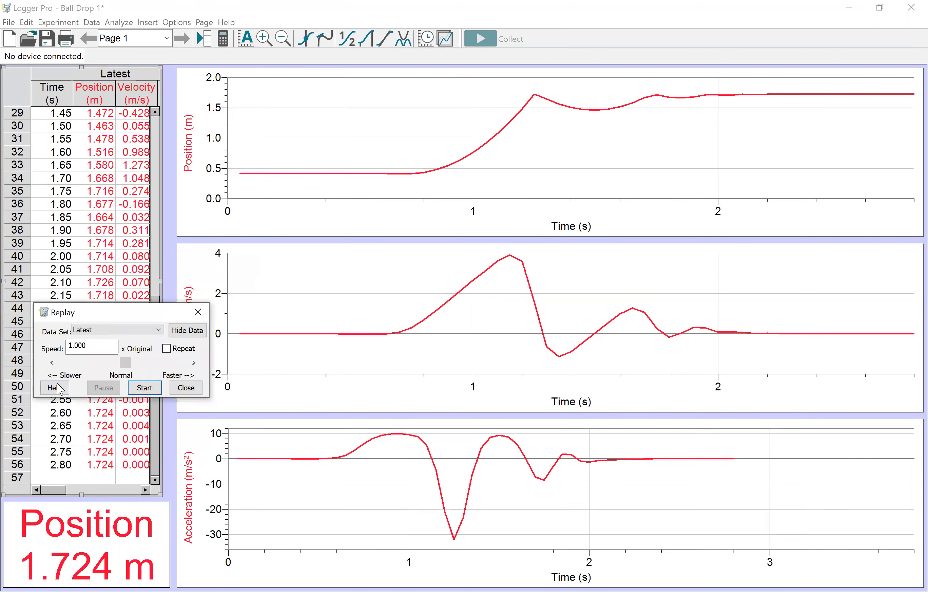
Replay the Latest data set at .5 times the original speed, and close the replay settings
drag(93, 352, 52, 346)
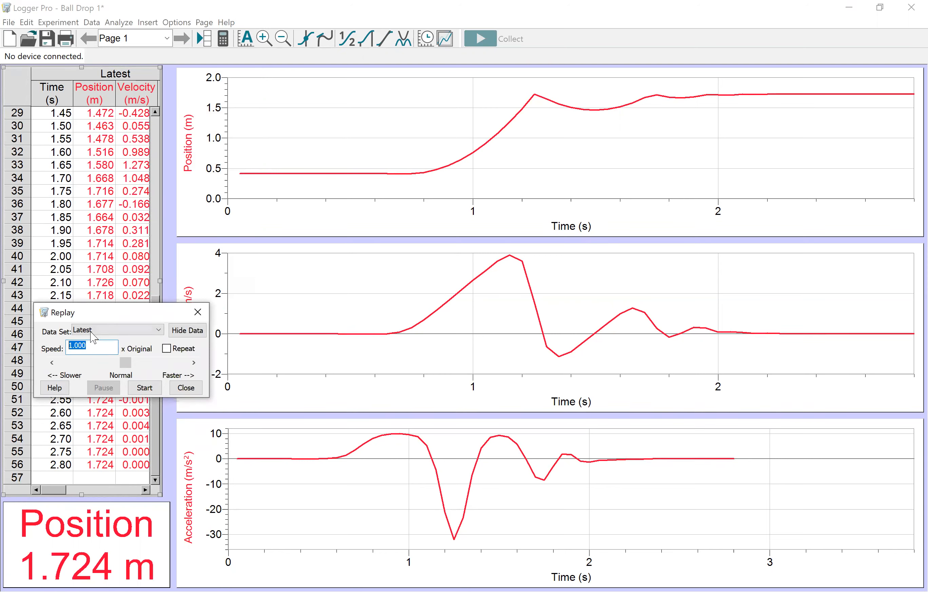
text(.5)
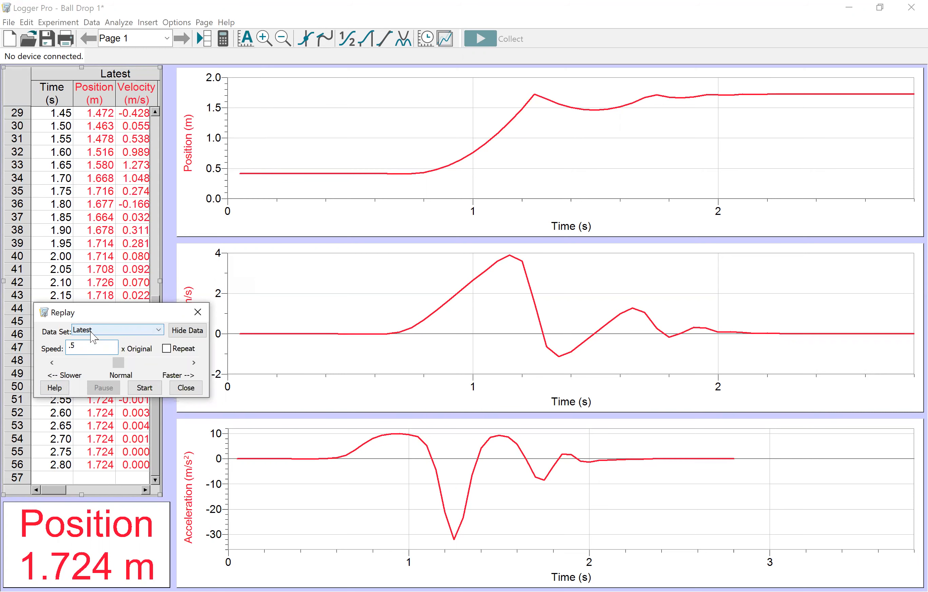
click(150, 390)
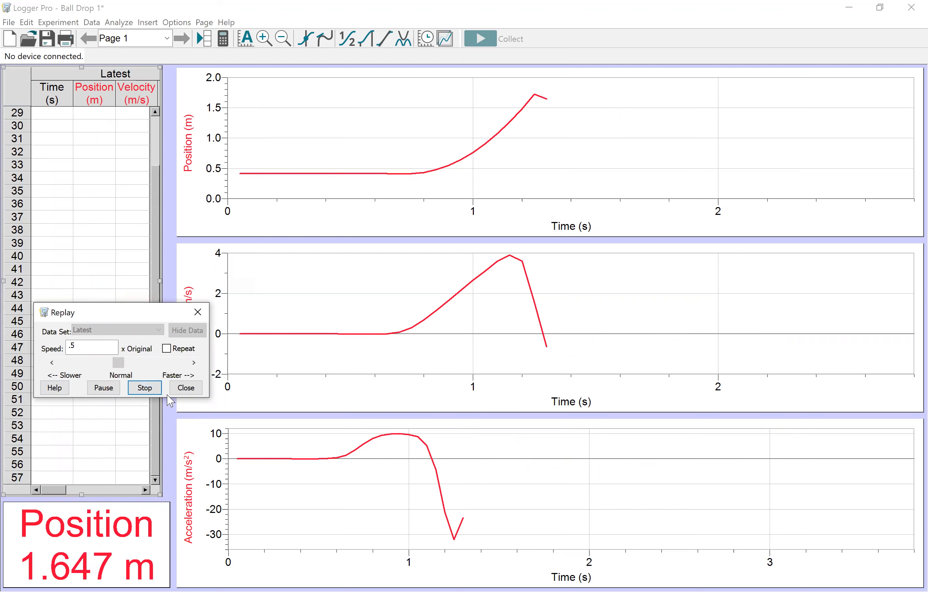
click(200, 318)
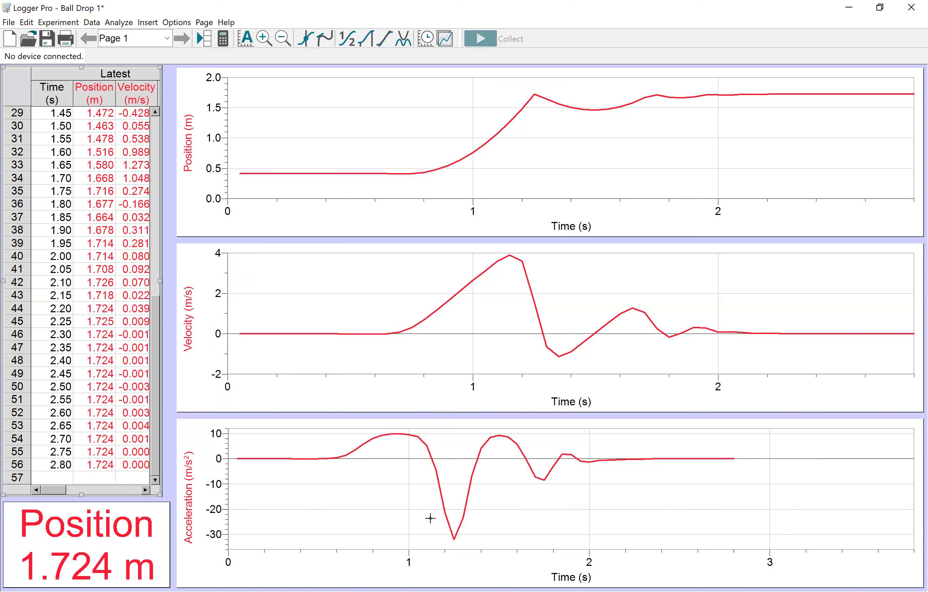
Set the acceleration graph's maximum time to 3 and rescale its time axis so 1 s lines up with the graphs above
click(770, 562)
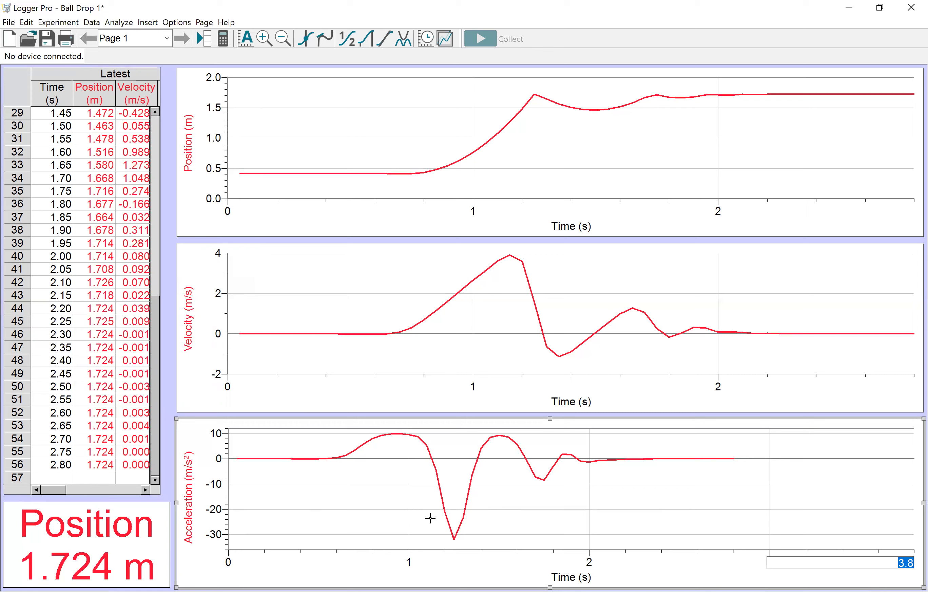
text(3)
key(Return)
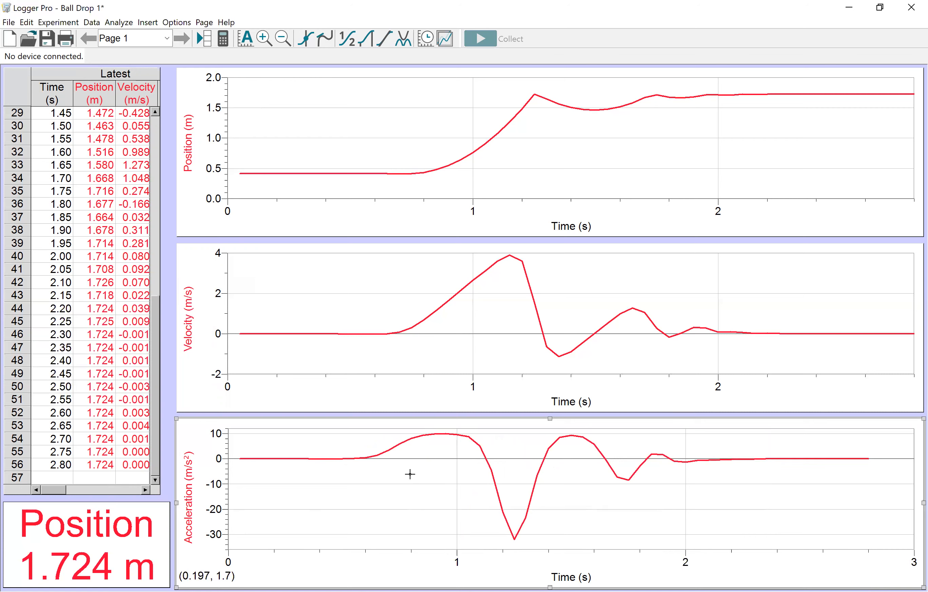
drag(455, 554, 480, 548)
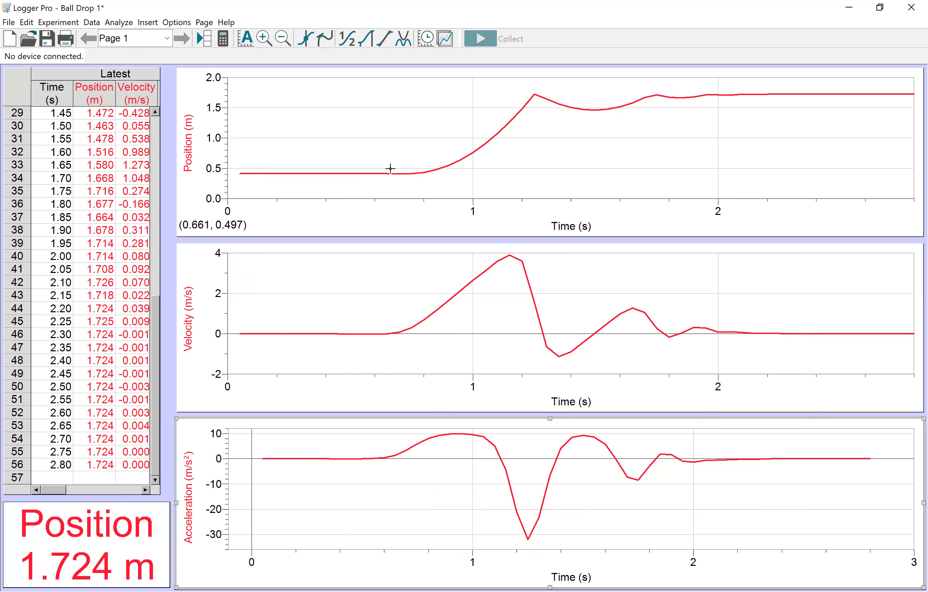
click(431, 137)
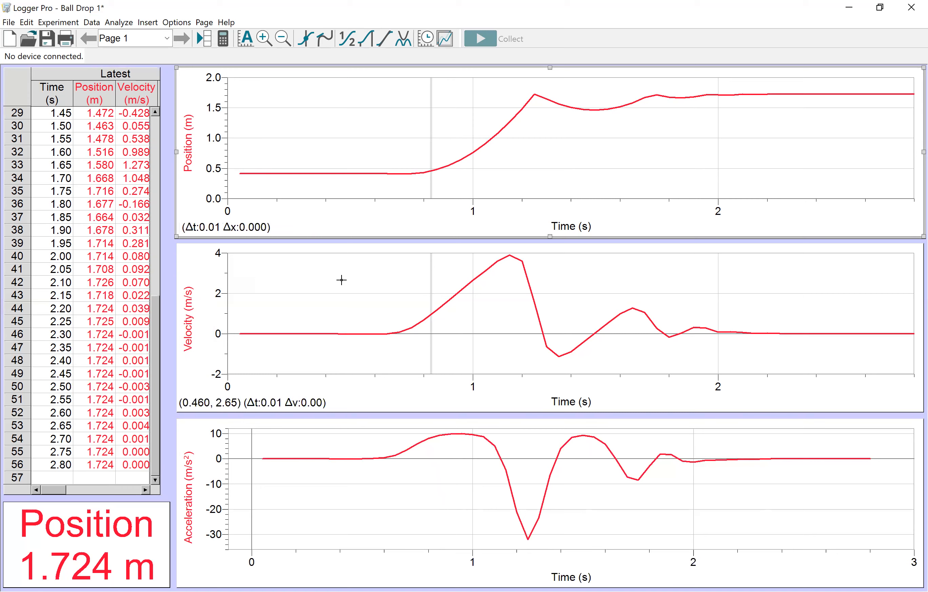
click(350, 273)
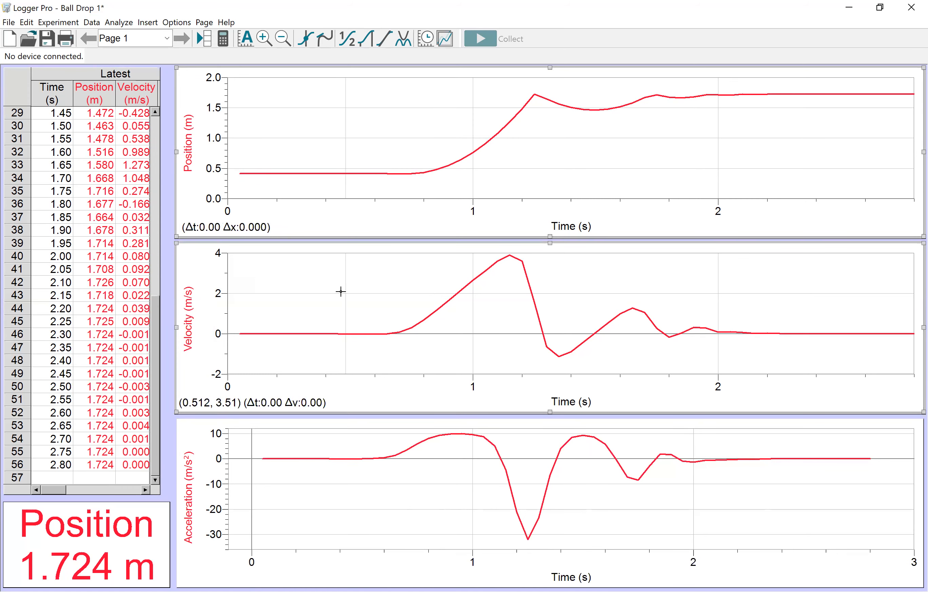
click(291, 496)
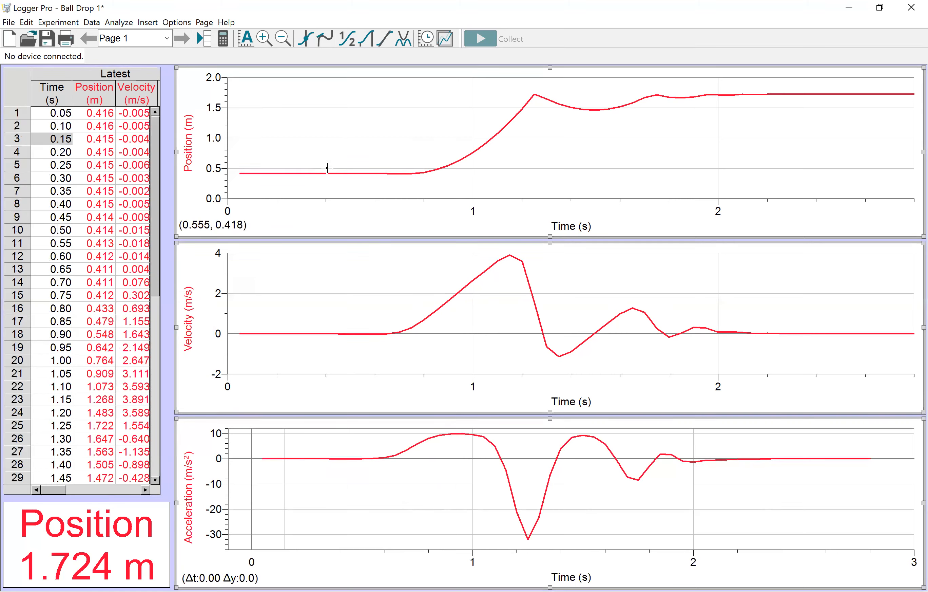
mouse_move(438, 169)
mouse_down()
mouse_move(854, 182)
mouse_move(467, 141)
mouse_move(533, 160)
mouse_move(493, 161)
mouse_move(529, 170)
mouse_move(518, 169)
mouse_up()
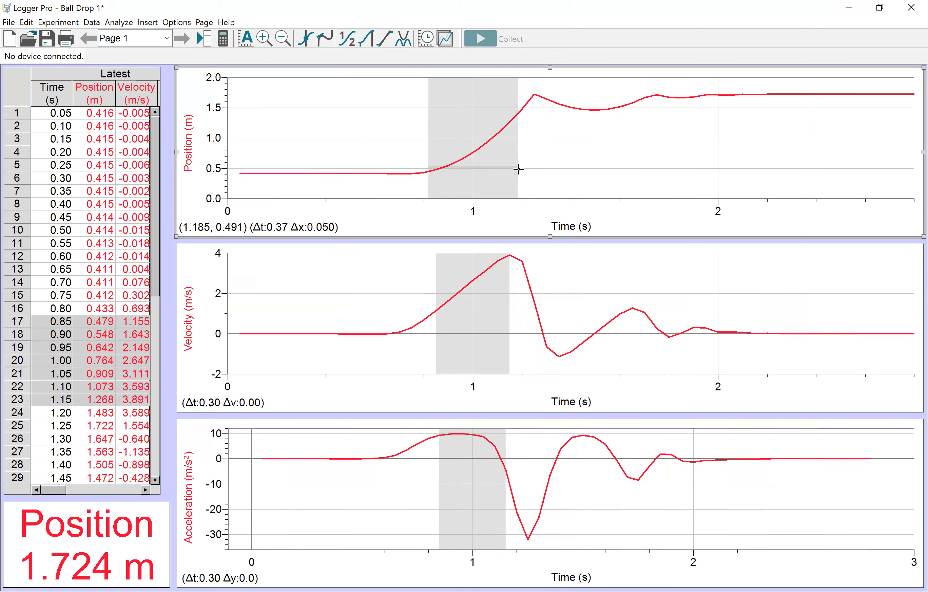
drag(501, 164, 527, 105)
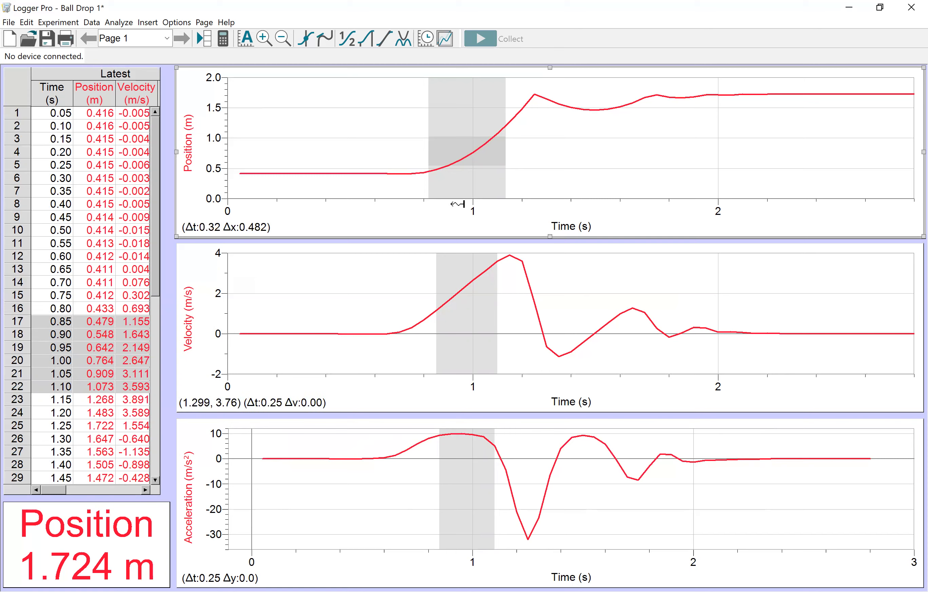
click(474, 176)
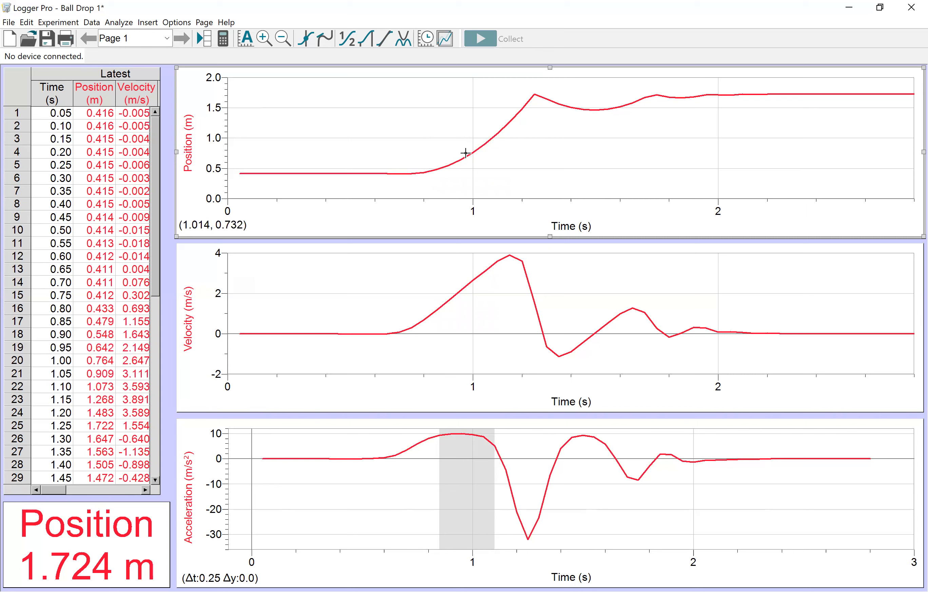
drag(454, 157, 503, 157)
click(475, 159)
click(445, 155)
Fit the quadratic A*t^2+Bt+C to the position data from 0.95 to 1.10 s, and move the results box off the fitted section
drag(445, 155, 498, 165)
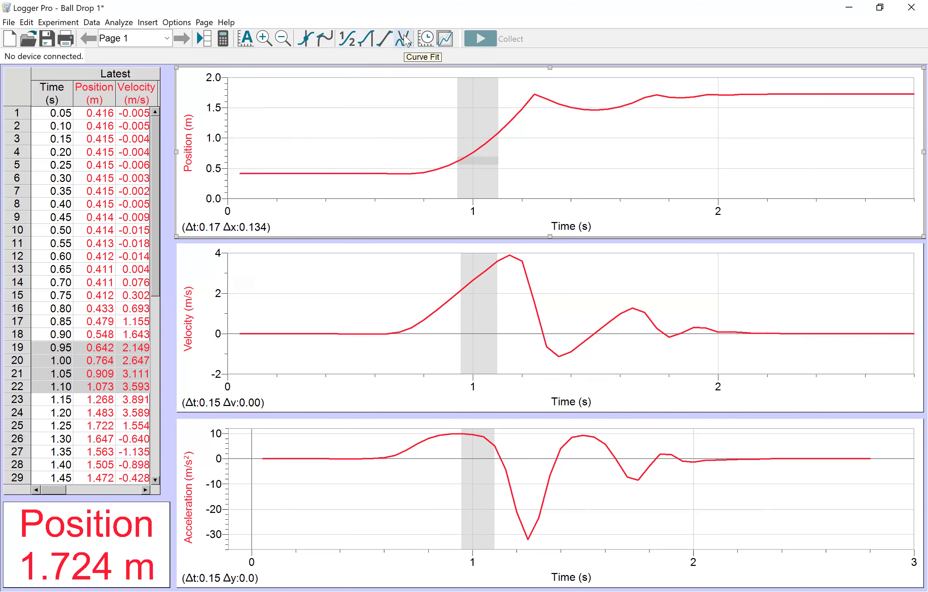
click(392, 39)
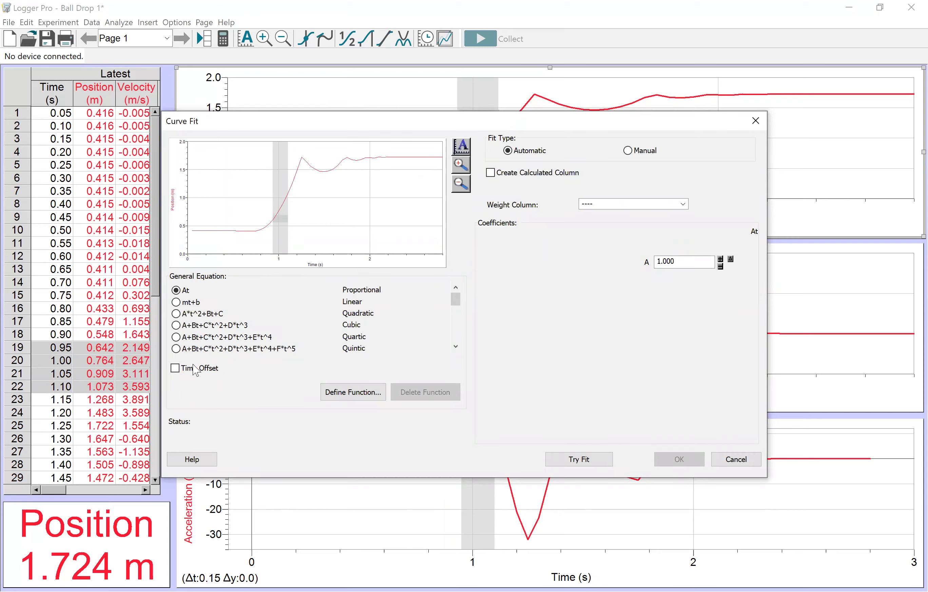
click(175, 314)
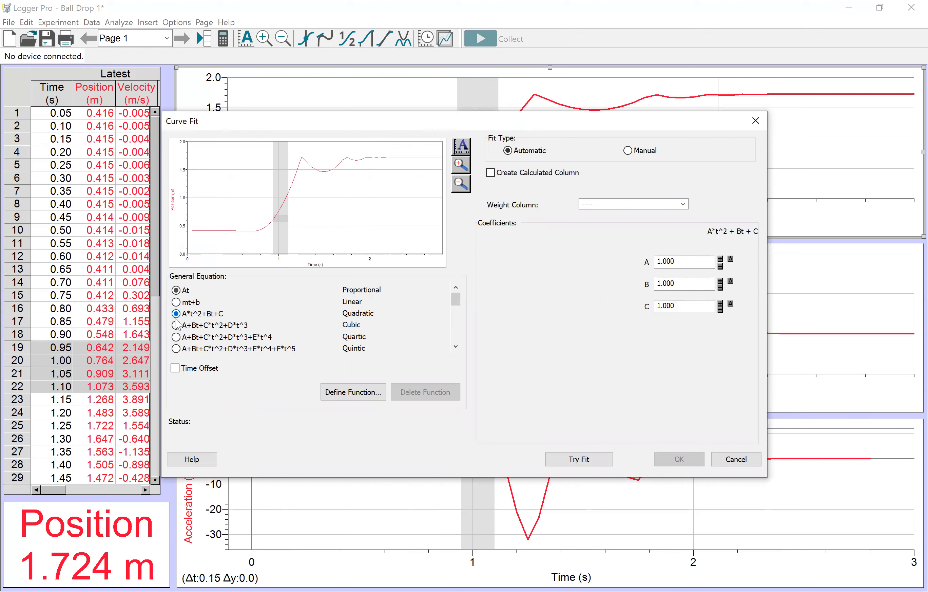
click(574, 460)
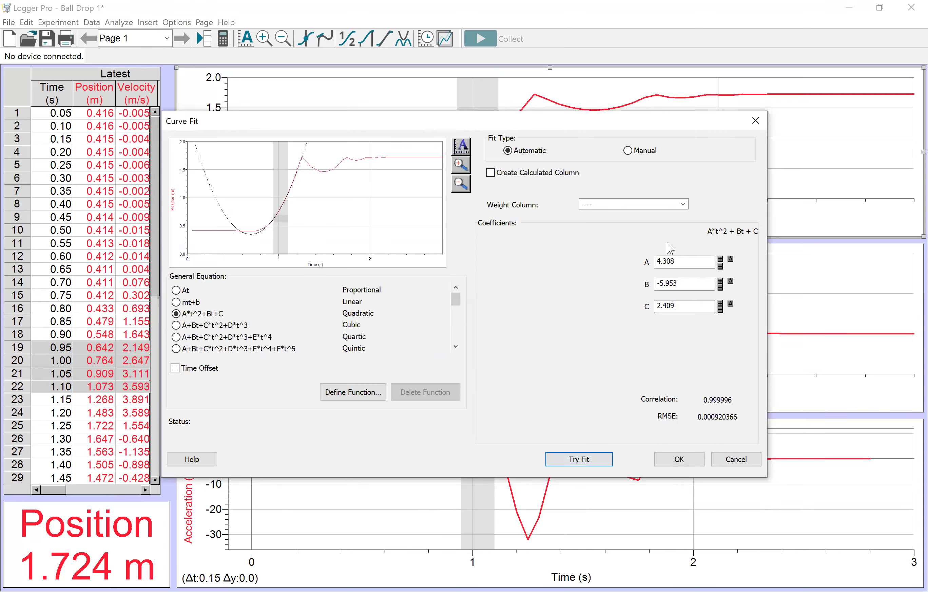
click(678, 459)
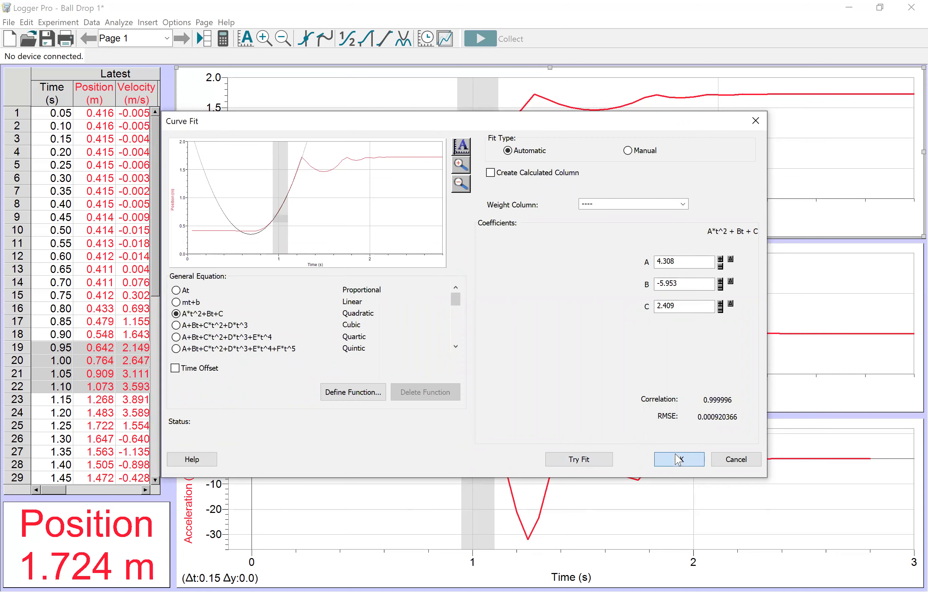
mouse_move(480, 212)
mouse_down()
mouse_move(604, 193)
mouse_move(604, 144)
mouse_move(537, 140)
mouse_move(346, 199)
mouse_move(542, 134)
mouse_move(595, 147)
mouse_up()
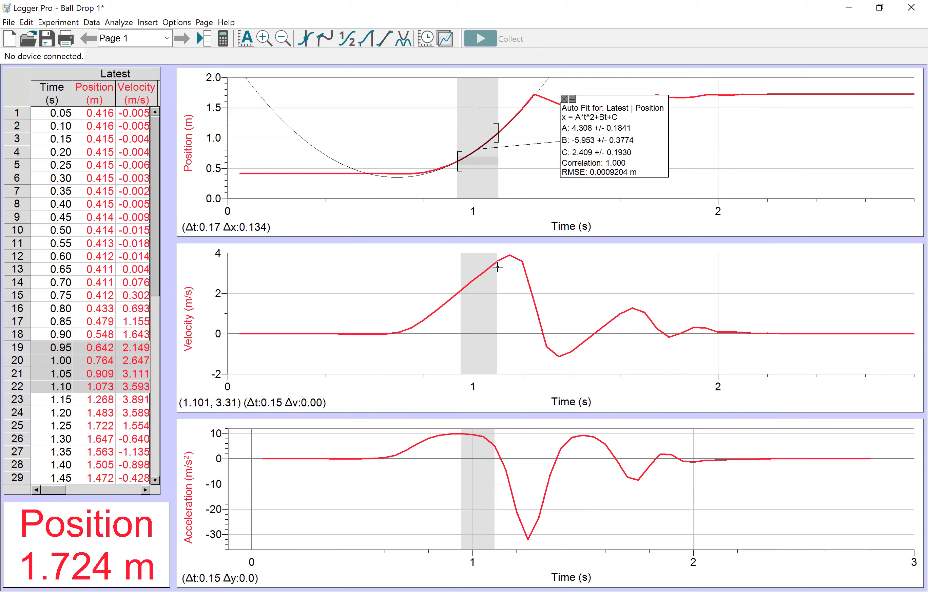
Apply a linear fit to the same time range on the velocity graph, and place its results box beside the fitted section
click(448, 254)
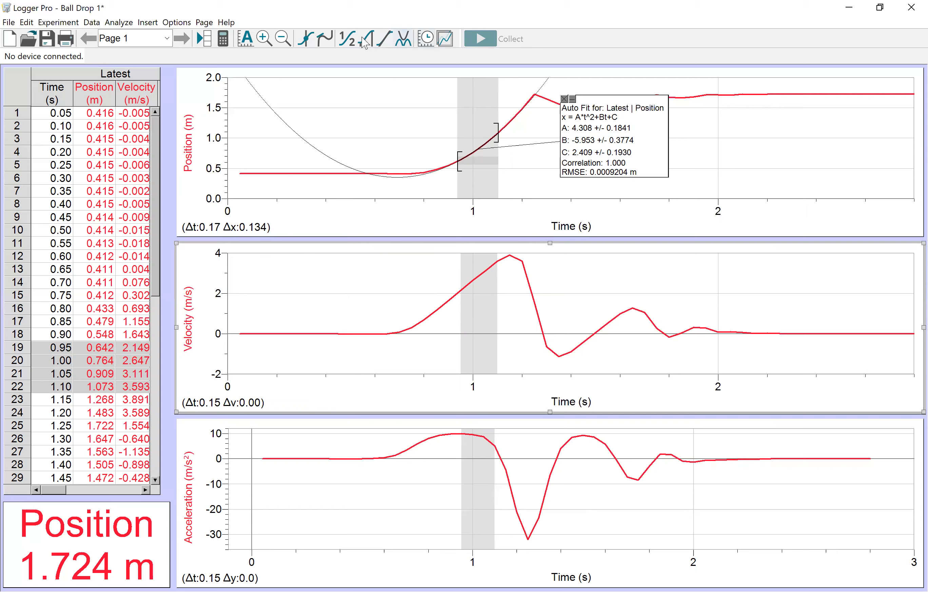
click(383, 39)
drag(306, 361, 597, 293)
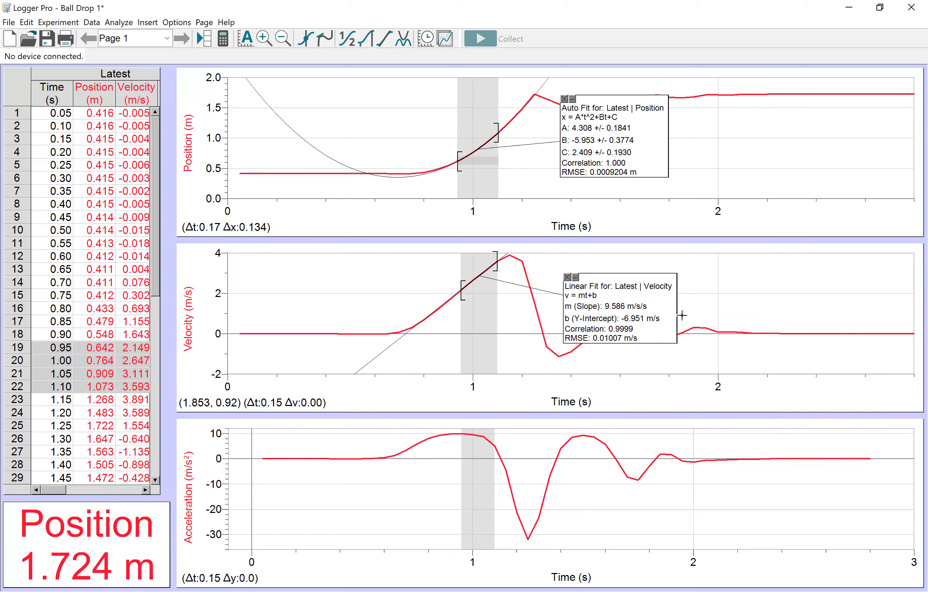
drag(659, 335, 665, 320)
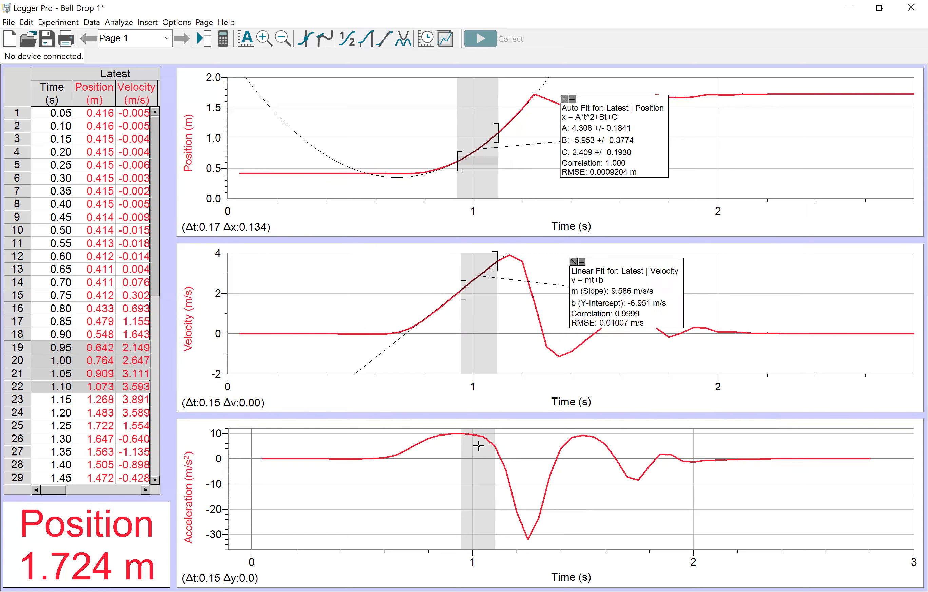
Add statistics for the same time range on the acceleration graph, and move the results box beside the selected section
click(411, 430)
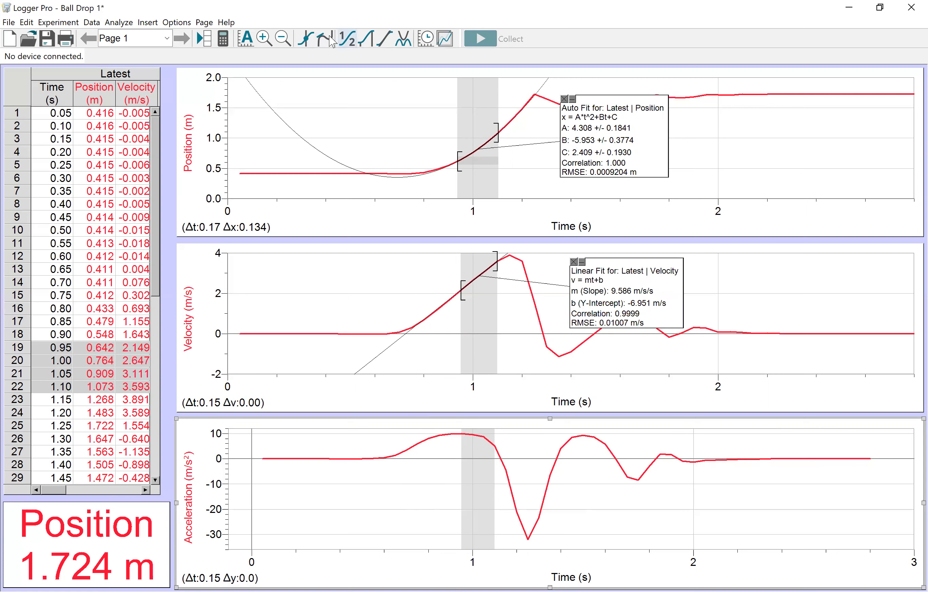
click(350, 40)
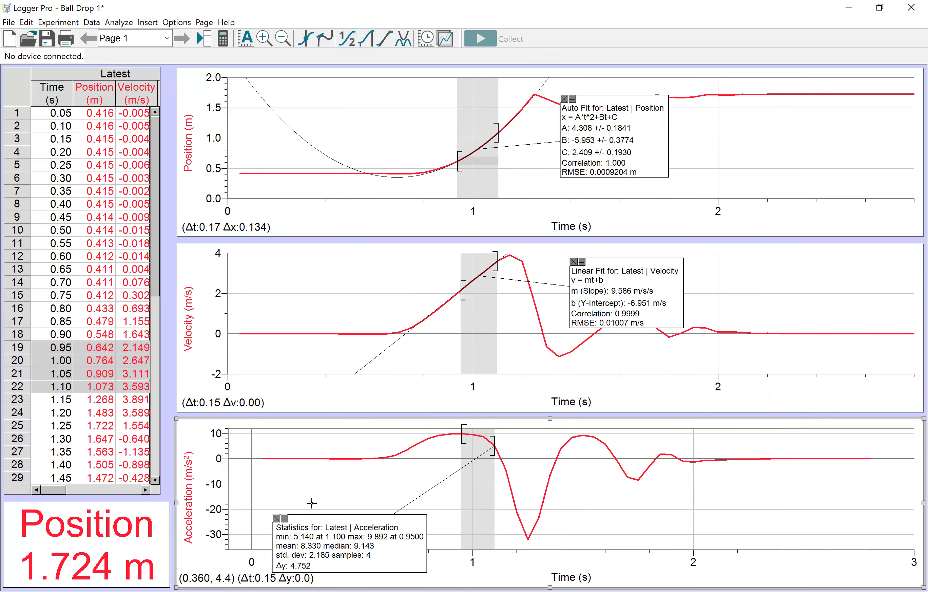
drag(576, 519, 598, 466)
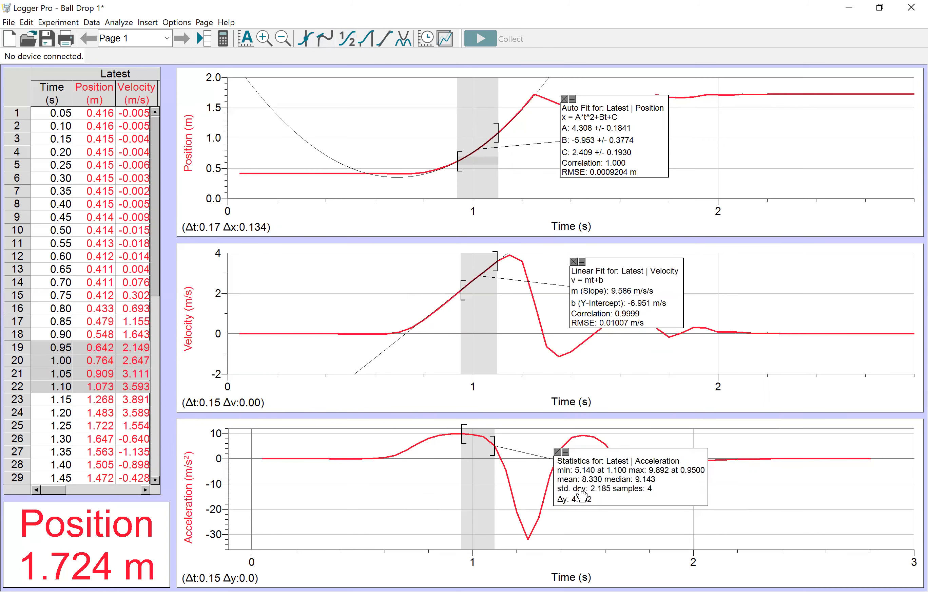